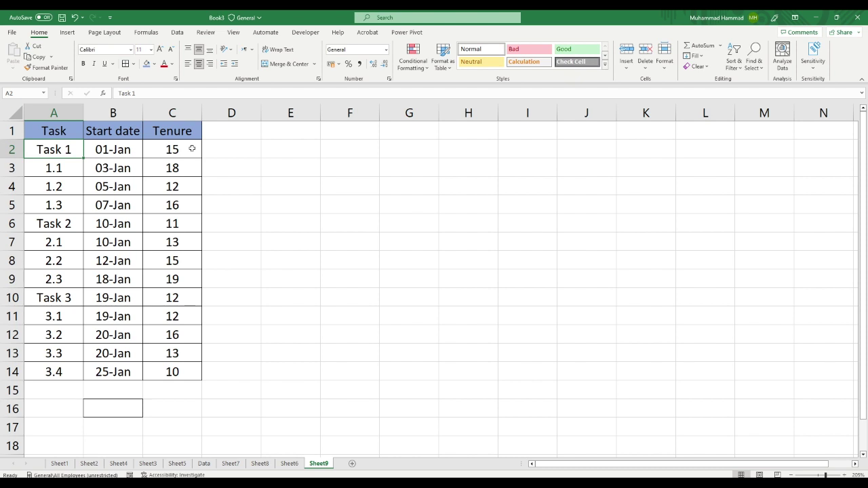
pyautogui.moveTo(192, 147); pyautogui.dragTo(190, 371)
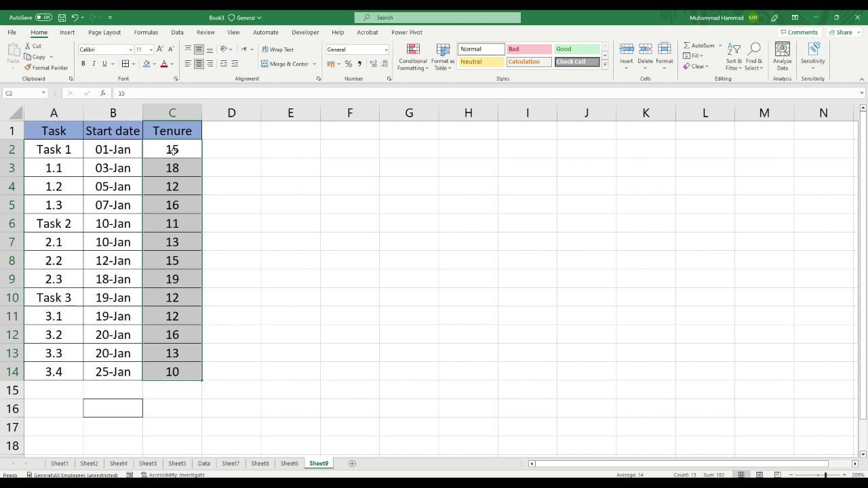
pyautogui.click(244, 169)
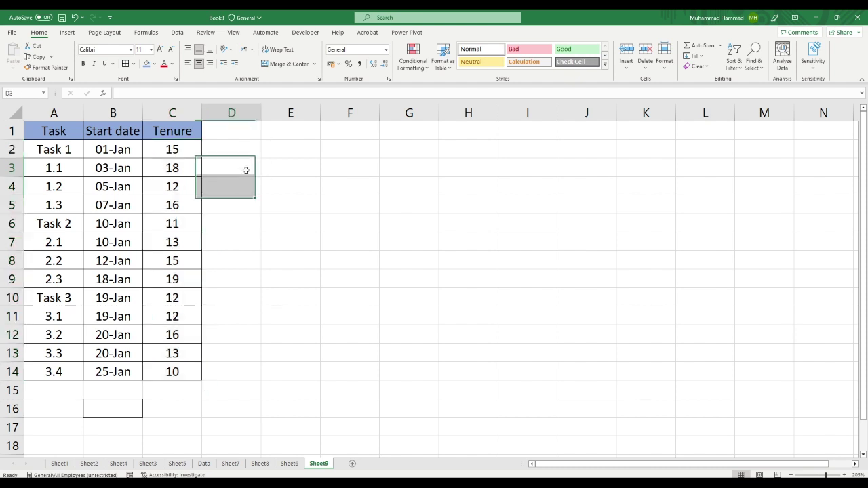
pyautogui.click(135, 161)
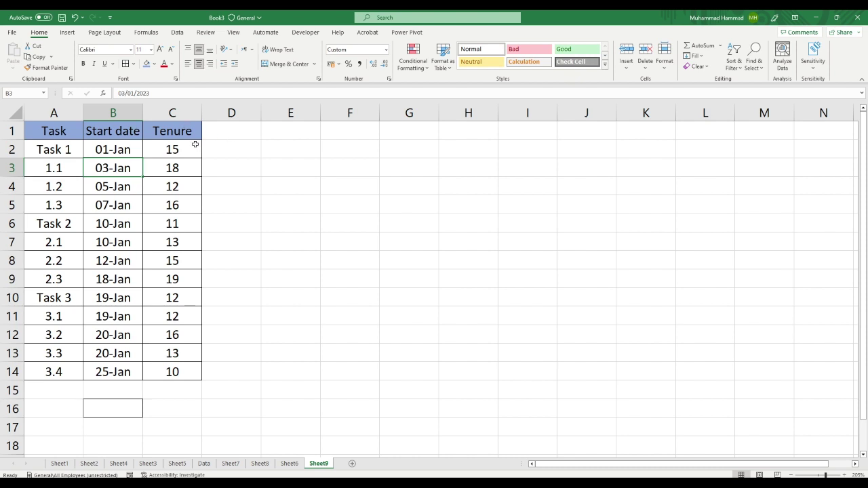
# Insert a 2-D stacked bar chart from the Start date column (B1:B14) and move it clear of the data table.
pyautogui.moveTo(124, 129); pyautogui.dragTo(98, 370)
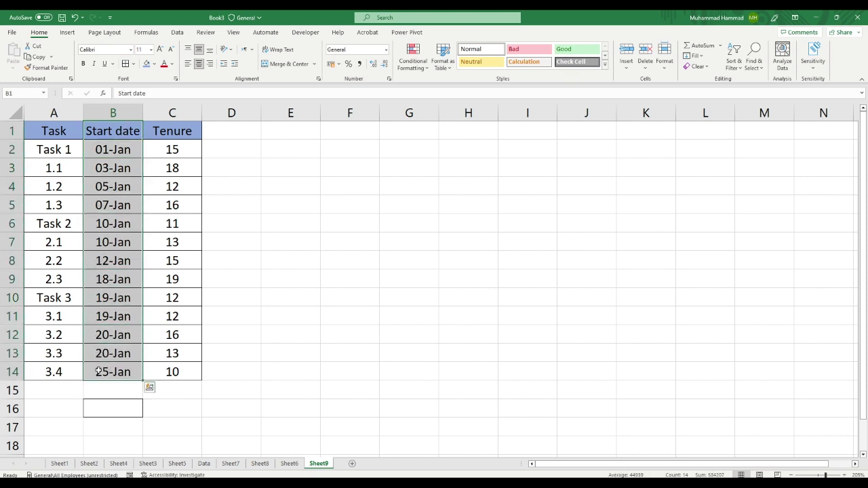
pyautogui.click(68, 33)
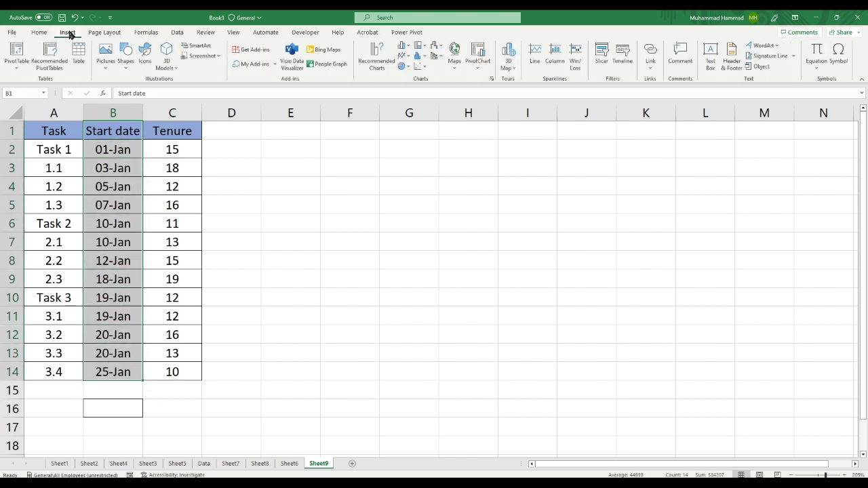
pyautogui.click(409, 48)
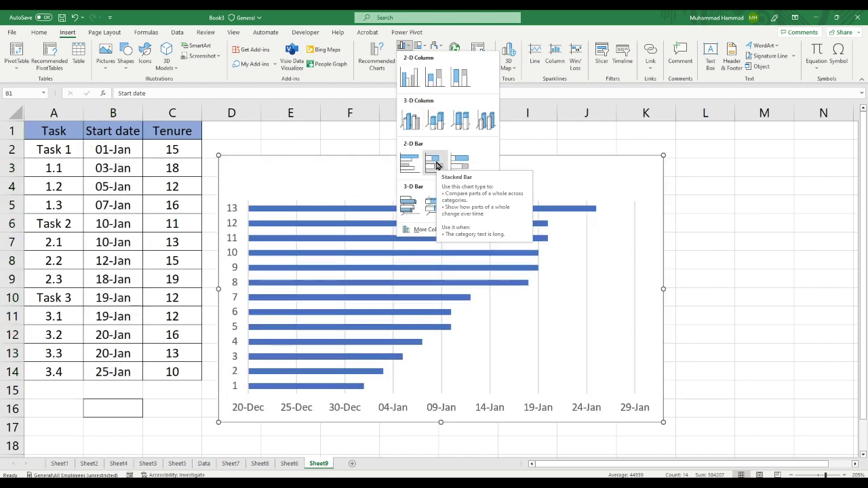
pyautogui.click(438, 165)
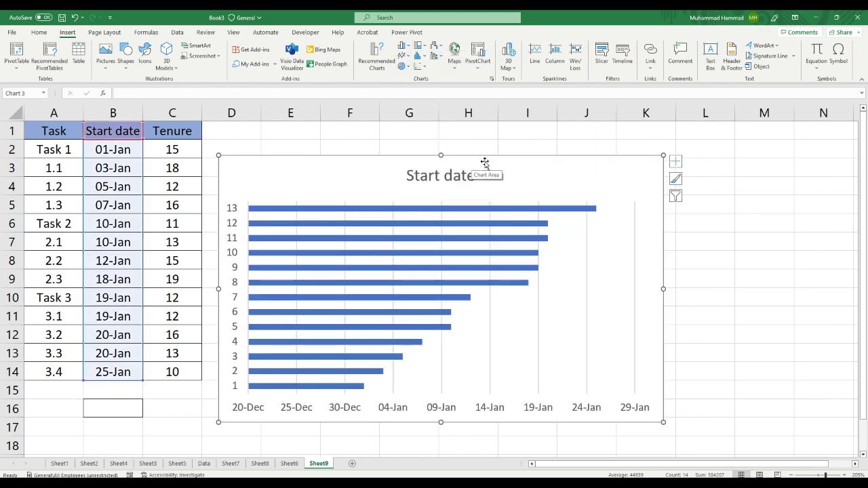
pyautogui.moveTo(502, 167); pyautogui.dragTo(588, 142)
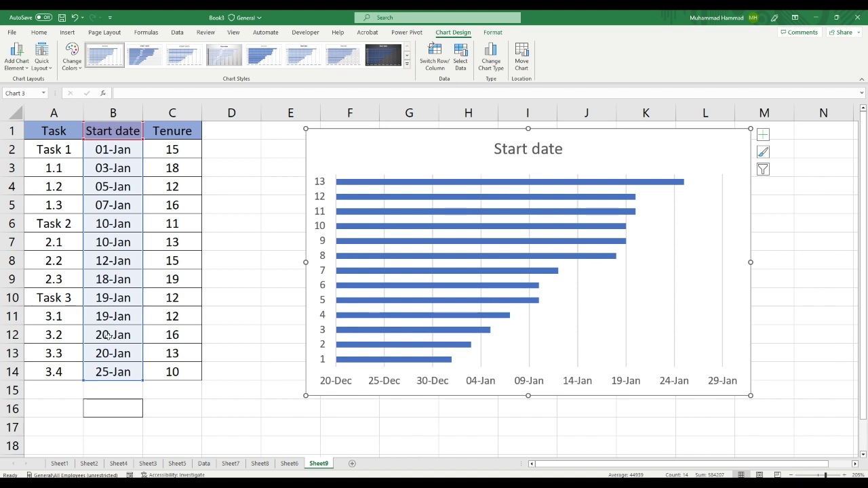
# Add a second series to the chart's data source, named from cell C1 (Tenure) with values from C2:C14.
pyautogui.rightClick(322, 203)
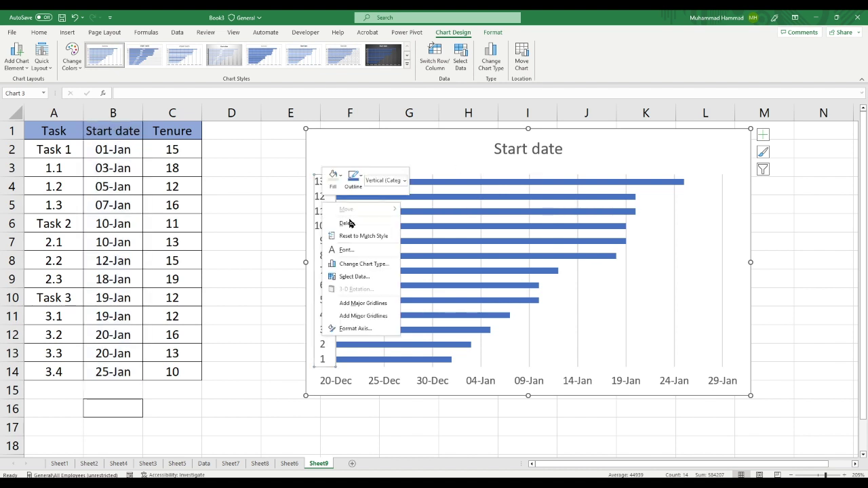
pyautogui.click(360, 279)
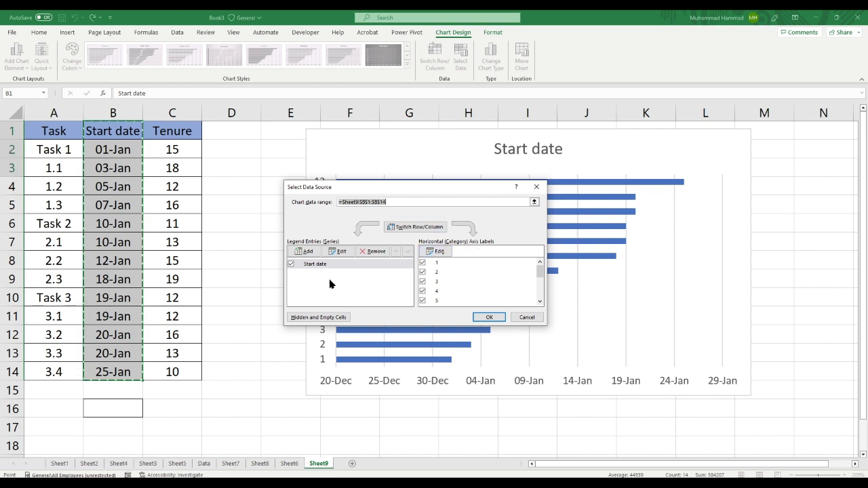
pyautogui.click(304, 252)
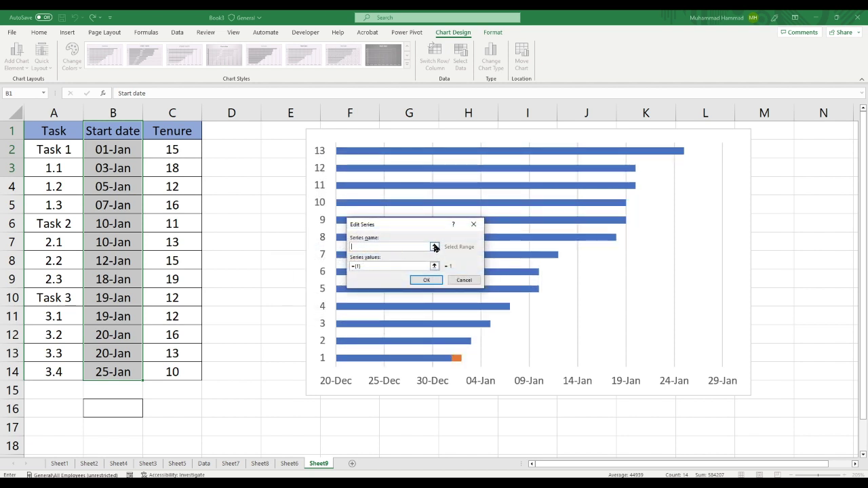
pyautogui.click(155, 135)
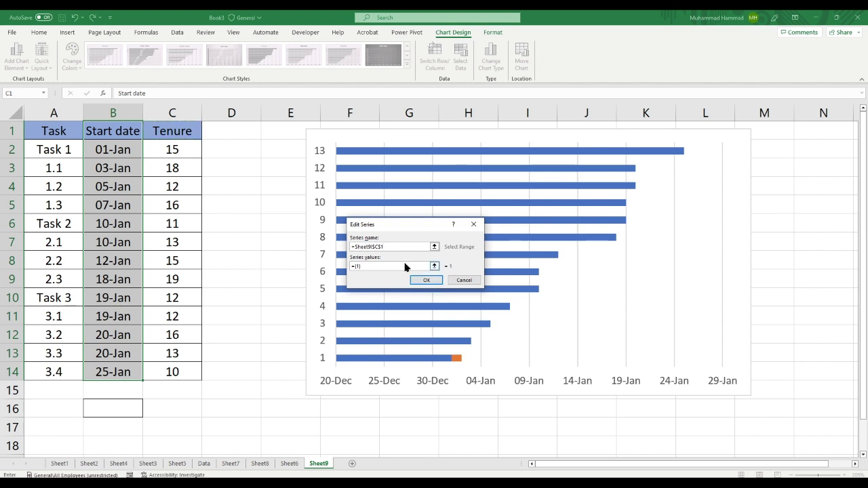
pyautogui.click(362, 265)
pyautogui.click(435, 266)
pyautogui.moveTo(169, 145); pyautogui.dragTo(153, 368)
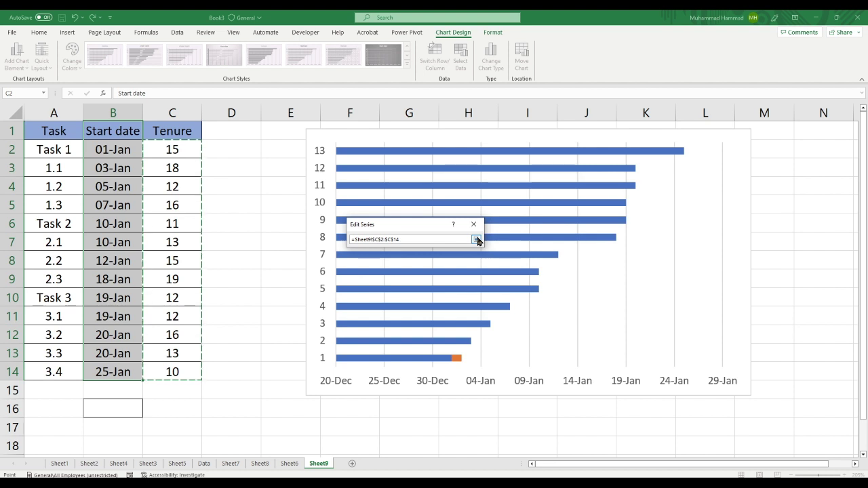
pyautogui.click(477, 239)
pyautogui.click(436, 280)
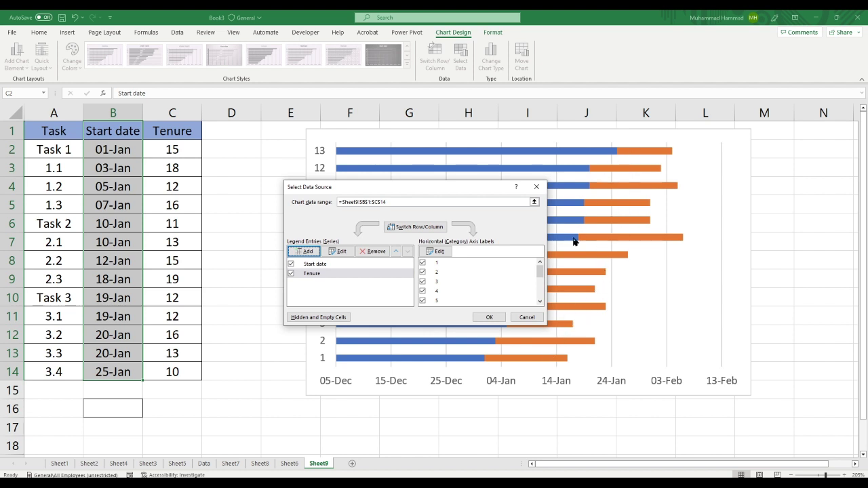
# Set the chart's category axis labels to the task names in A2:A14 and apply the data source changes.
pyautogui.click(440, 252)
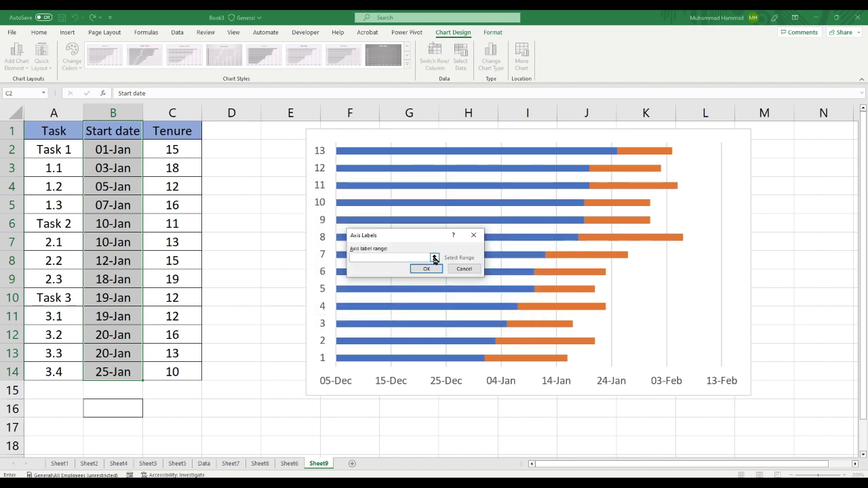
pyautogui.click(434, 258)
pyautogui.moveTo(66, 150); pyautogui.dragTo(55, 372)
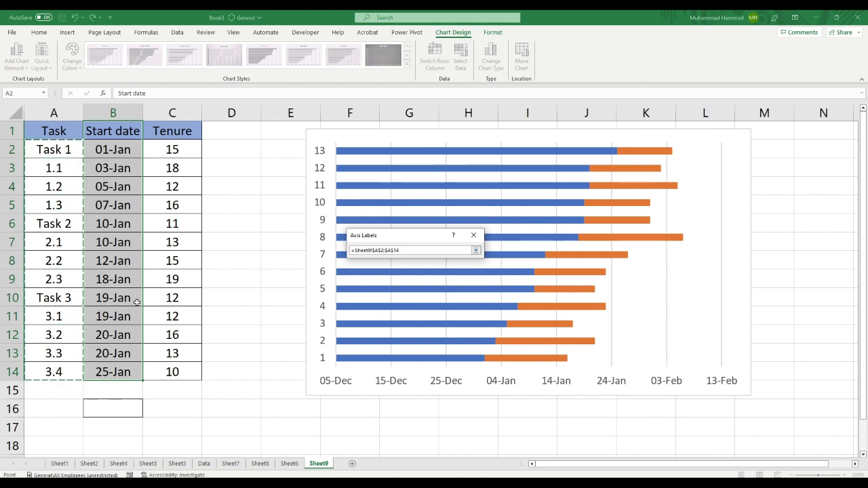
pyautogui.click(475, 250)
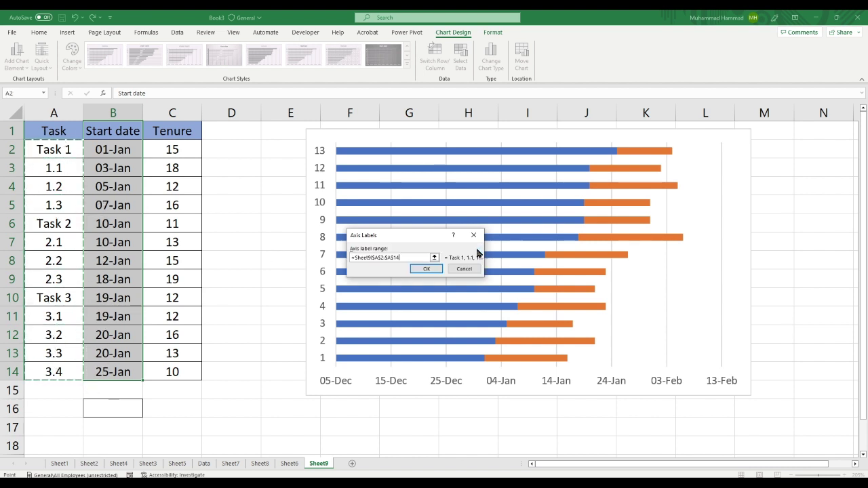
pyautogui.click(422, 269)
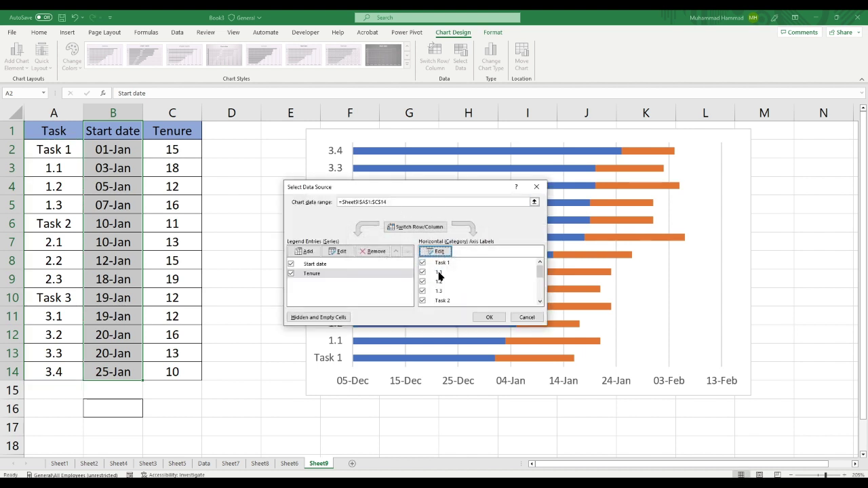
pyautogui.click(488, 317)
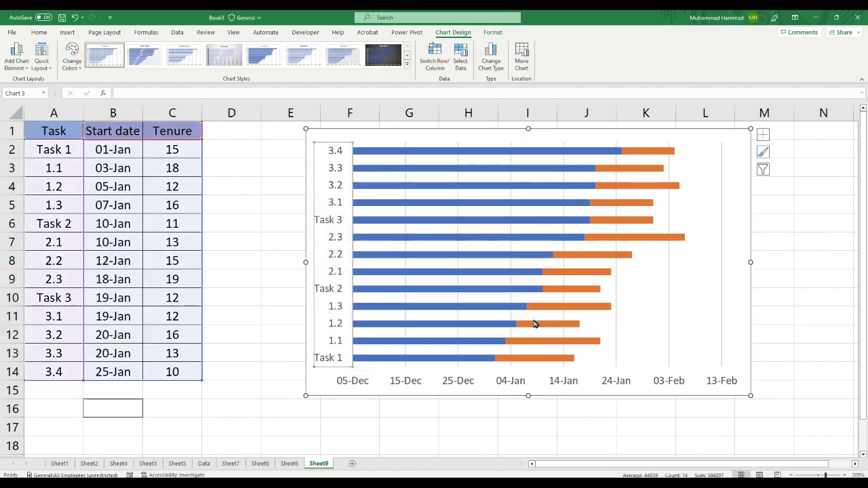
# Set the Start date series to No fill and move the chart right beside the data table.
pyautogui.click(706, 289)
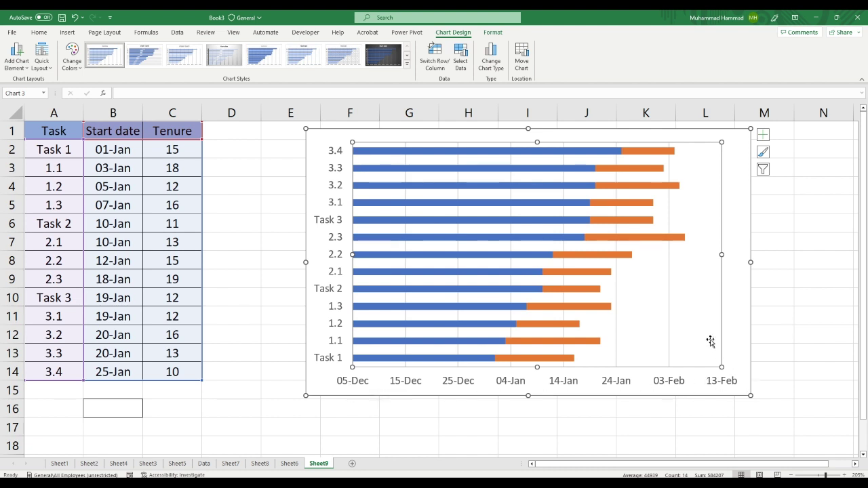
pyautogui.click(514, 153)
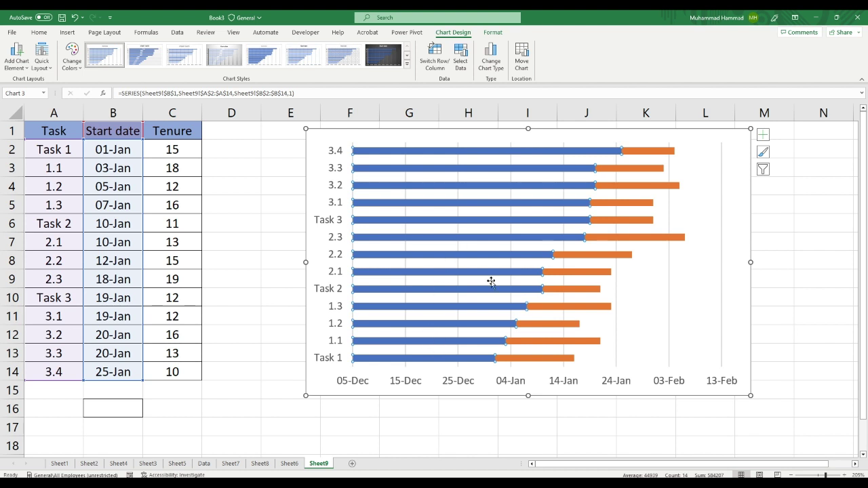
pyautogui.rightClick(502, 151)
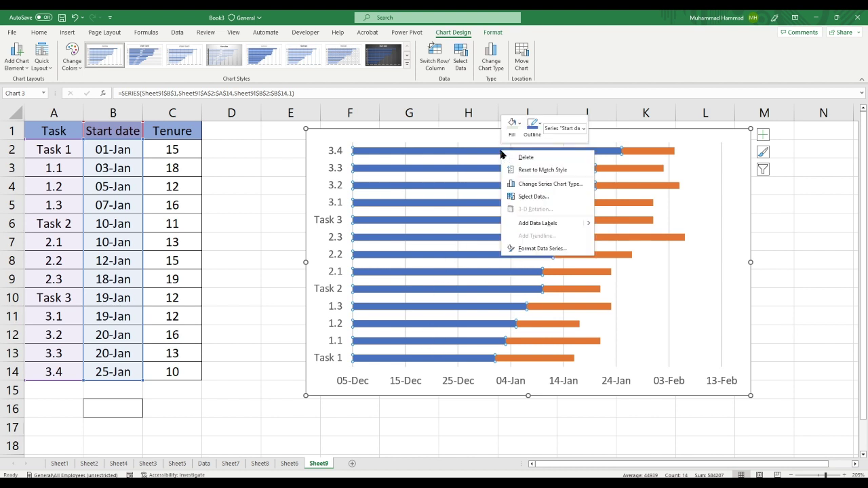
pyautogui.click(558, 249)
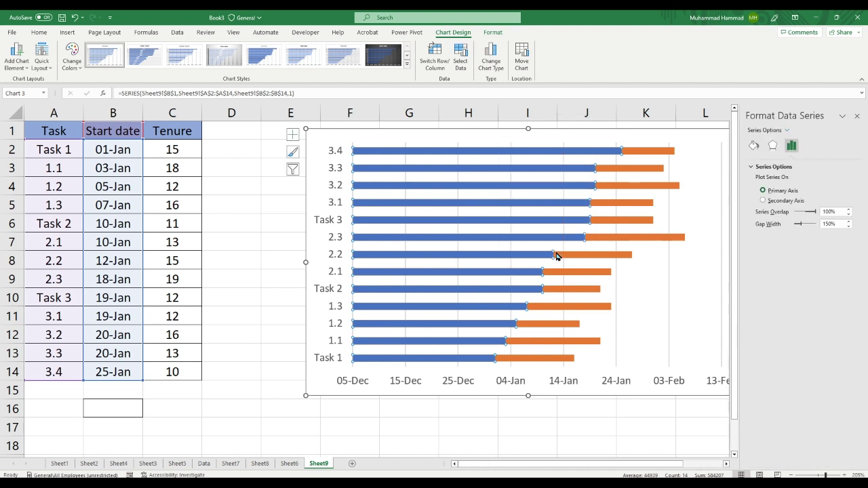
pyautogui.click(753, 147)
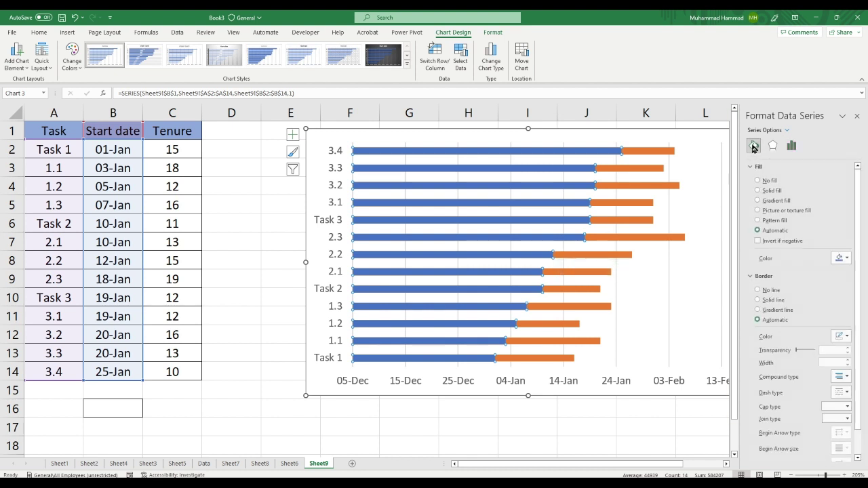
pyautogui.click(759, 181)
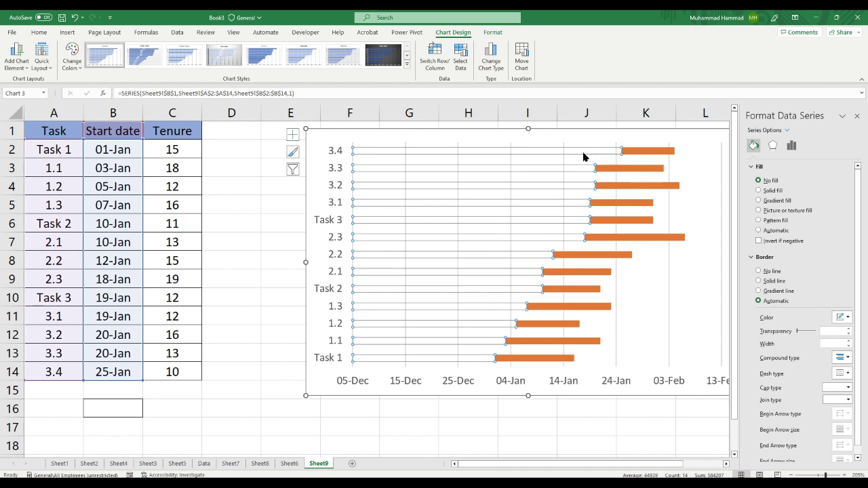
pyautogui.click(704, 353)
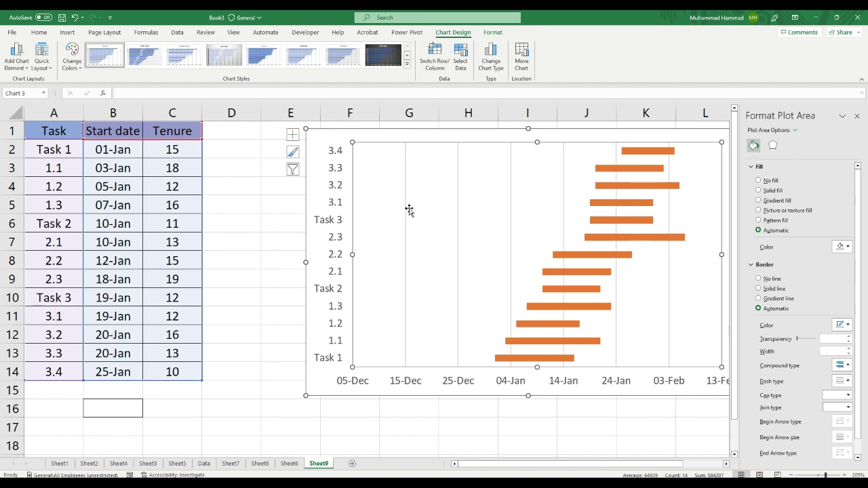
pyautogui.moveTo(699, 388); pyautogui.dragTo(601, 391)
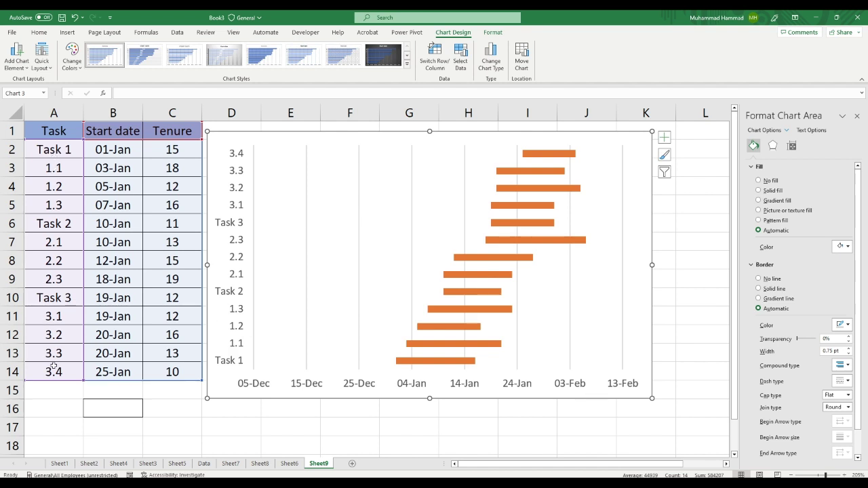
# Format the vertical task axis to show its categories in reverse order.
pyautogui.click(237, 172)
pyautogui.rightClick(238, 173)
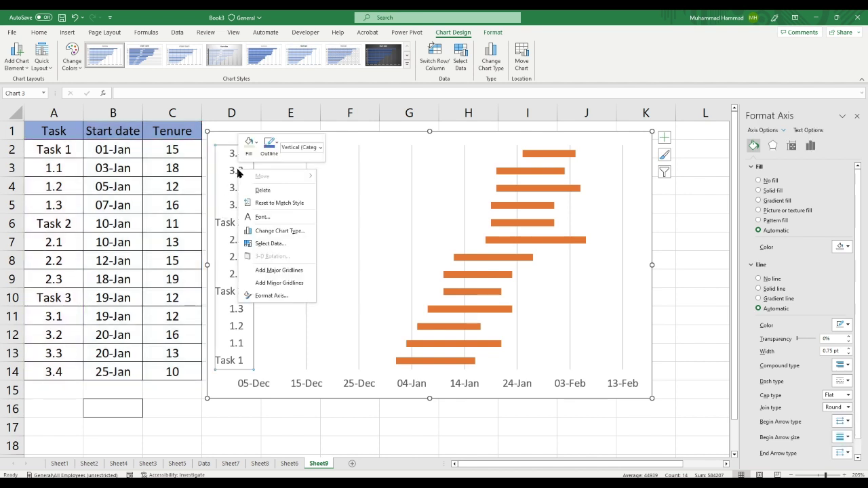
pyautogui.click(288, 295)
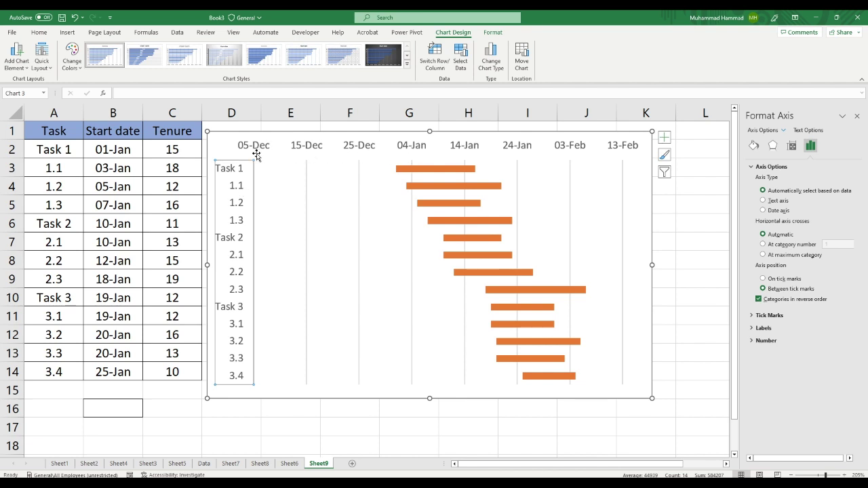
pyautogui.click(428, 167)
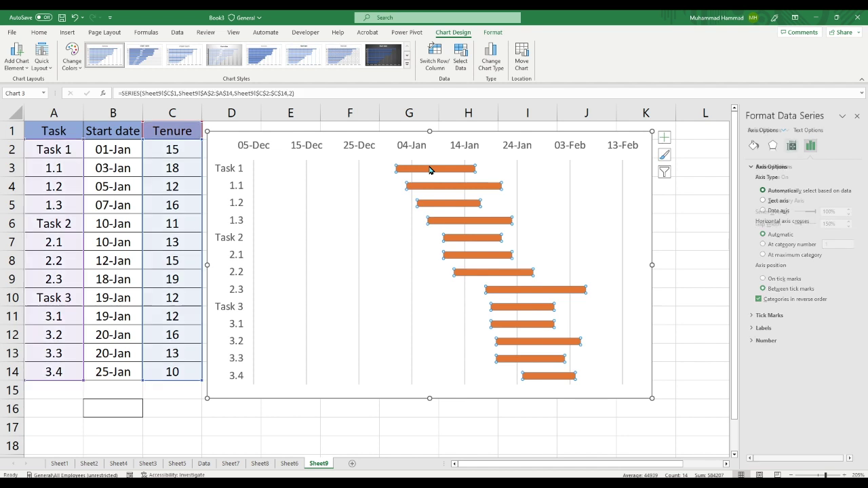
pyautogui.click(253, 164)
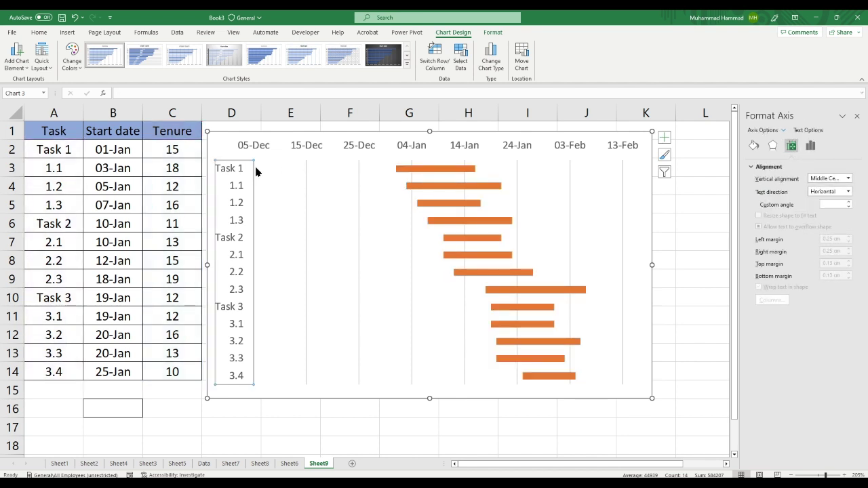
pyautogui.press('Up')
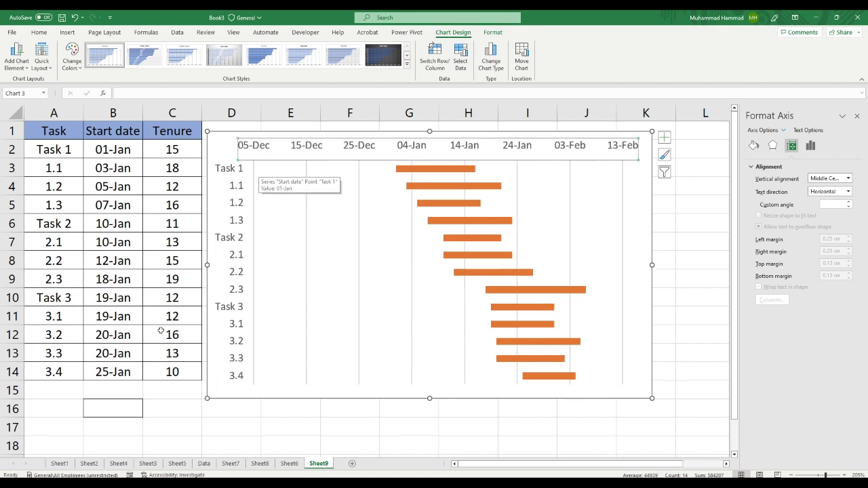
# Copy the Task 1 start date from B2 into B16 and change B16 to the Number format.
pyautogui.click(118, 150)
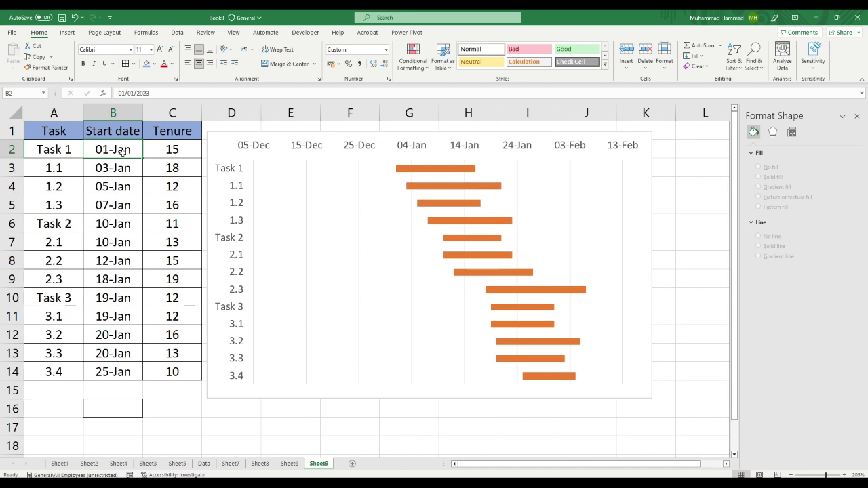
pyautogui.hotkey('ctrl', 'c')
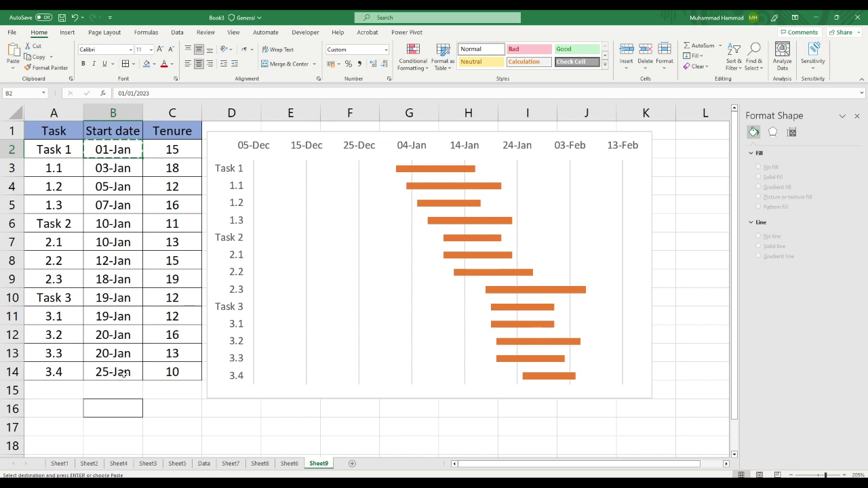
pyautogui.click(120, 407)
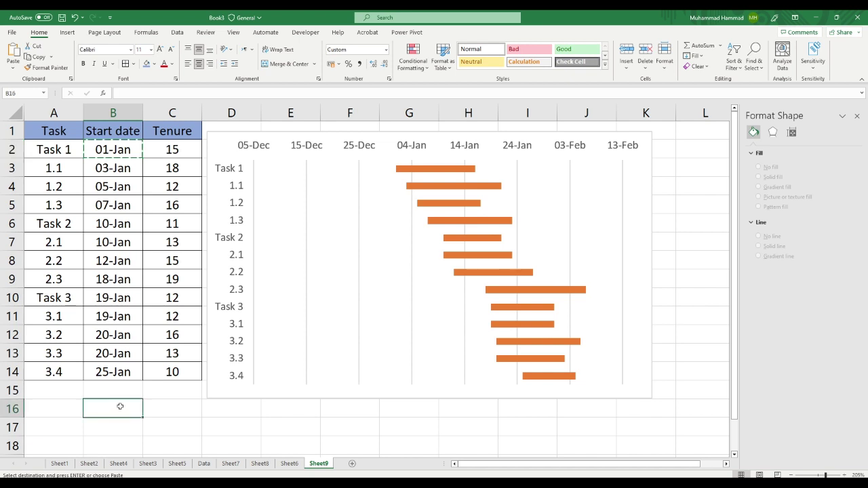
pyautogui.hotkey('ctrl', 'v')
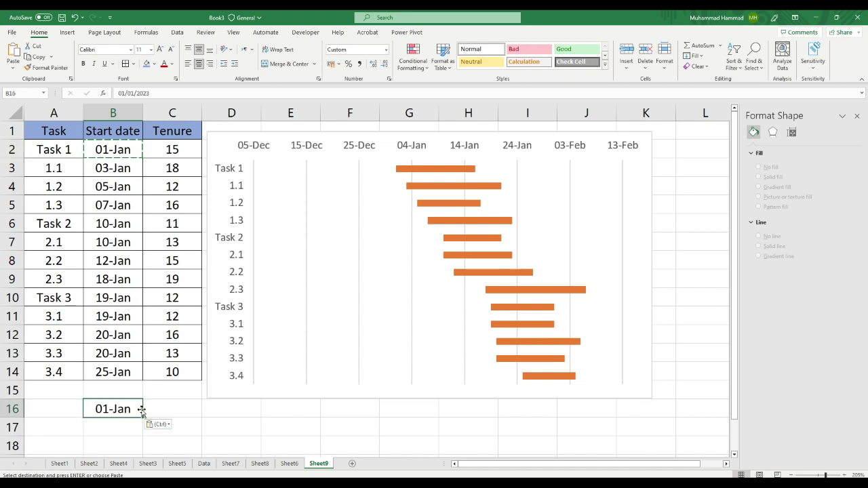
pyautogui.click(384, 50)
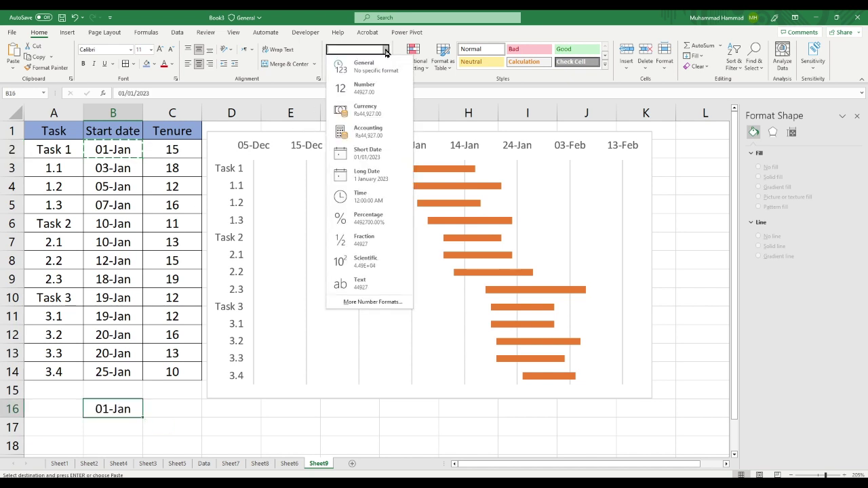
pyautogui.click(381, 85)
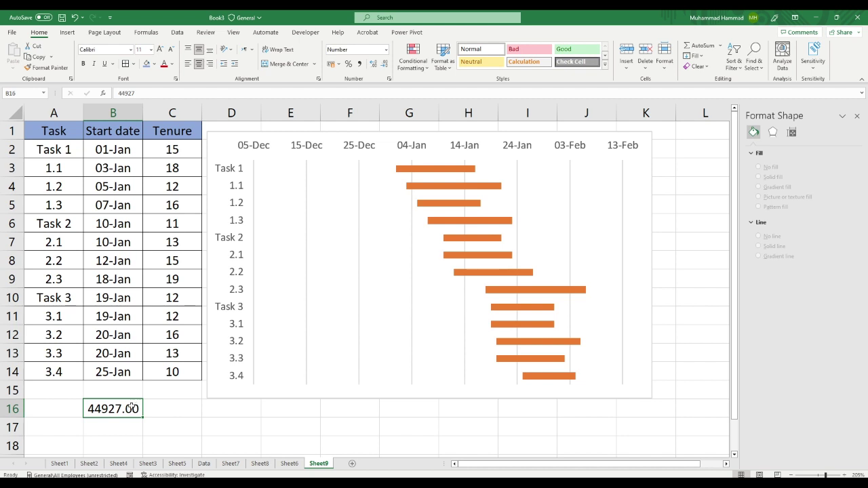
# Copy the serial number in B16 and set it, 44927, as the minimum bound of the chart's horizontal date axis.
pyautogui.hotkey('ctrl', 'c')
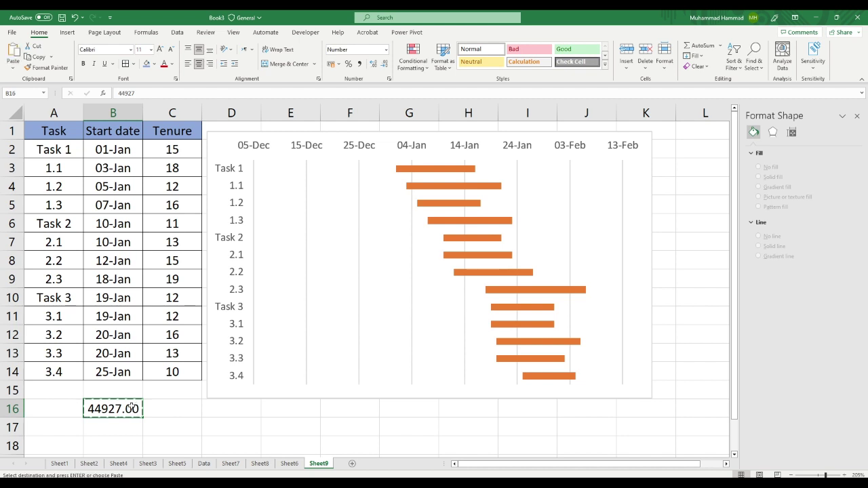
pyautogui.click(419, 149)
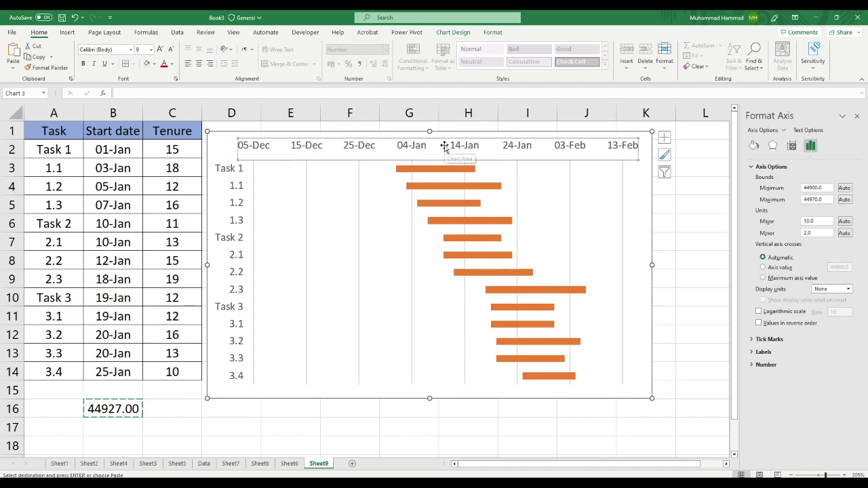
pyautogui.rightClick(408, 147)
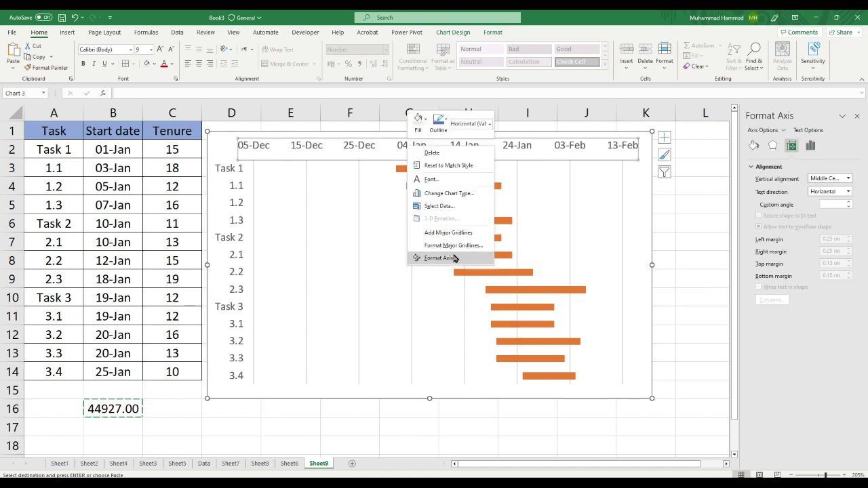
pyautogui.click(454, 258)
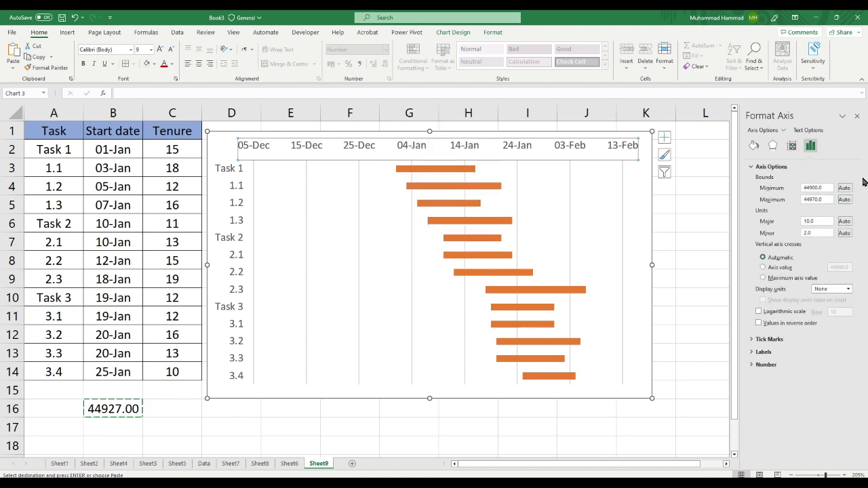
pyautogui.doubleClick(829, 189)
pyautogui.hotkey('ctrl', 'v')
pyautogui.press('Return')
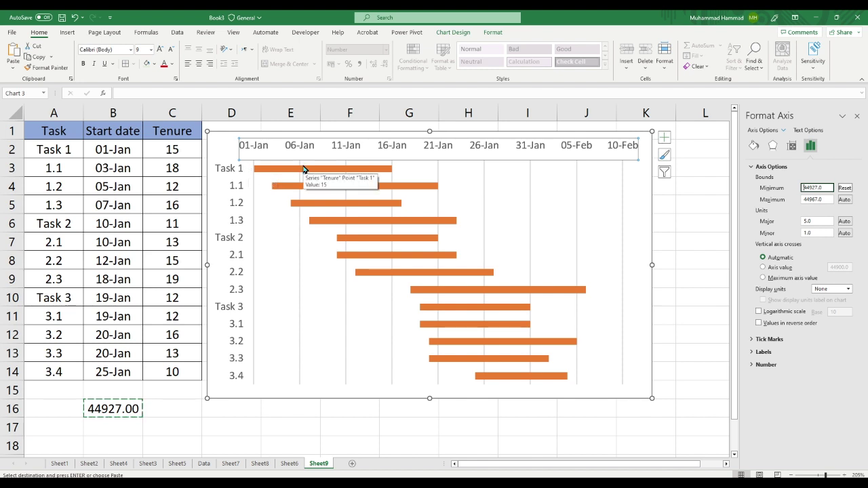
pyautogui.click(671, 260)
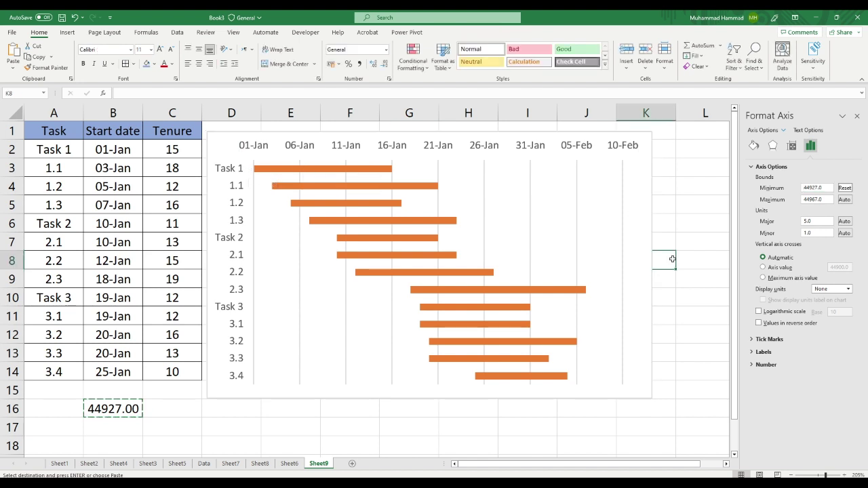
# Fill only the Task 1 bar of the Tenure series with a light blue theme colour.
pyautogui.click(531, 388)
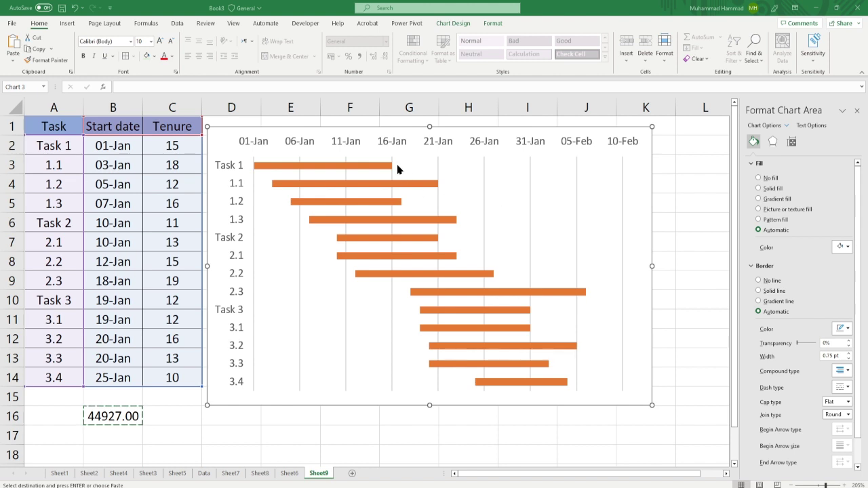
pyautogui.moveTo(357, 170)
pyautogui.click(344, 170)
pyautogui.rightClick(342, 170)
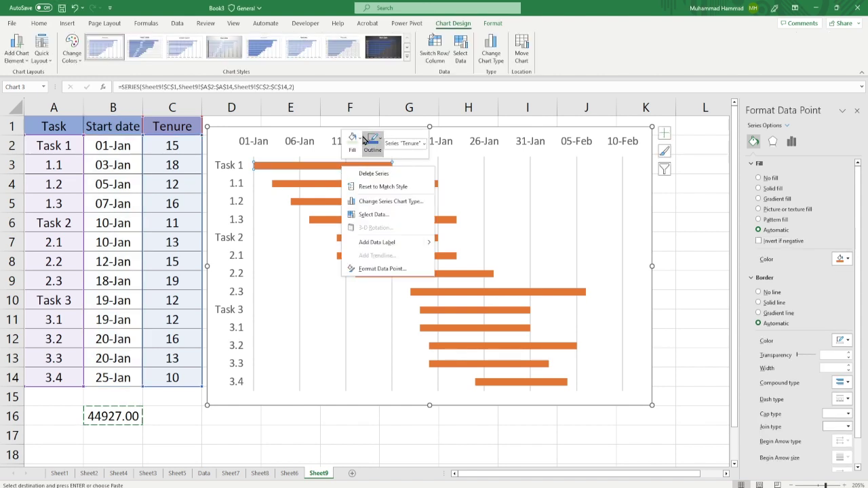
pyautogui.click(362, 141)
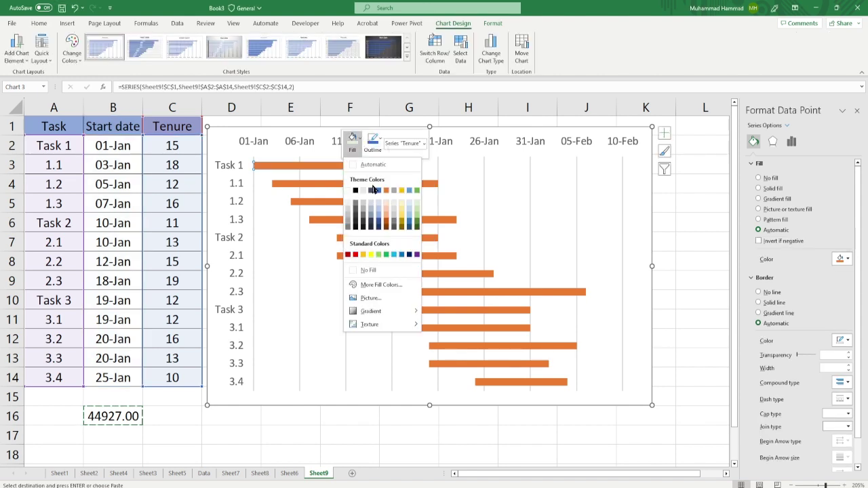
pyautogui.click(381, 205)
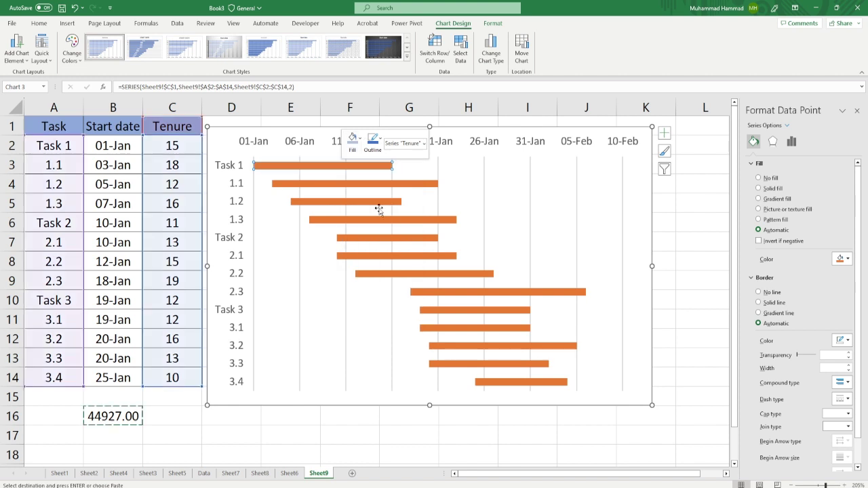
# Fill the 1.1 bar with a light orange theme colour and the 1.2 bar with light gray.
pyautogui.rightClick(346, 187)
pyautogui.click(357, 160)
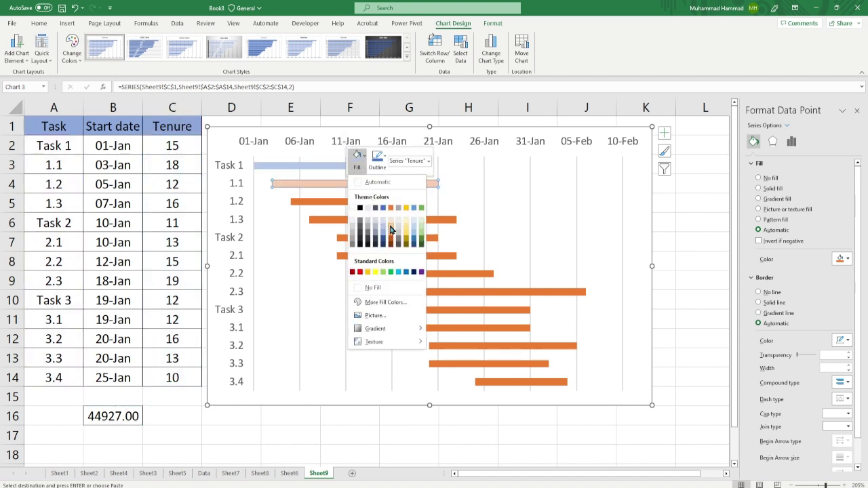
pyautogui.click(391, 229)
pyautogui.rightClick(374, 202)
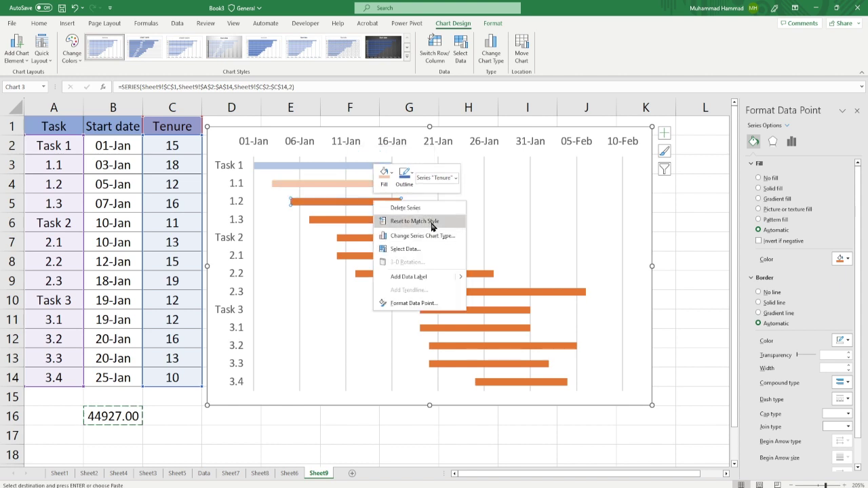
pyautogui.click(384, 174)
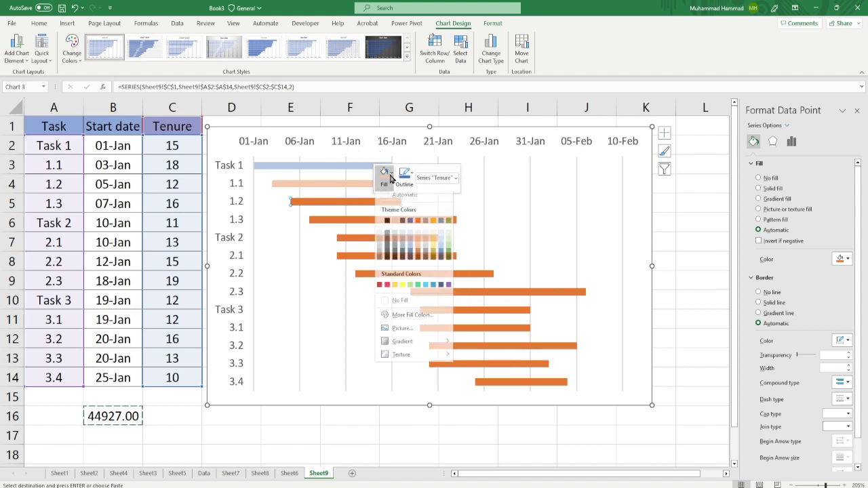
pyautogui.click(433, 239)
# Fill the 1.3 bar with a light gold theme colour.
pyautogui.rightClick(393, 219)
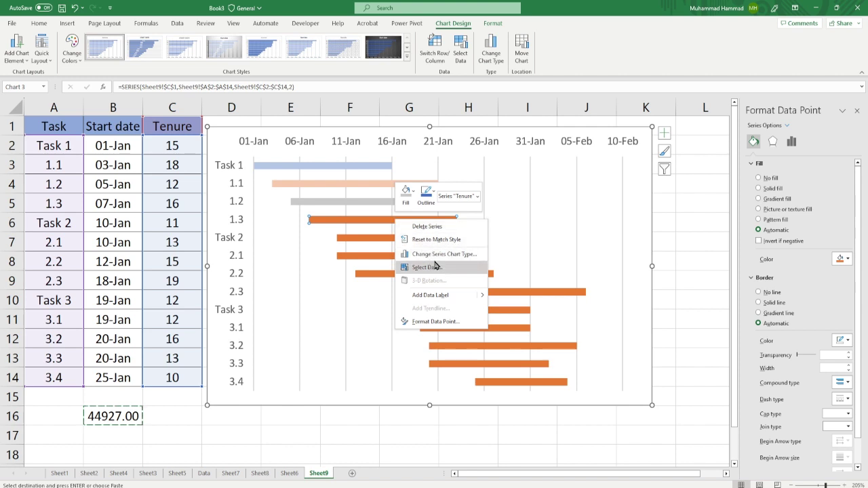
pyautogui.click(405, 193)
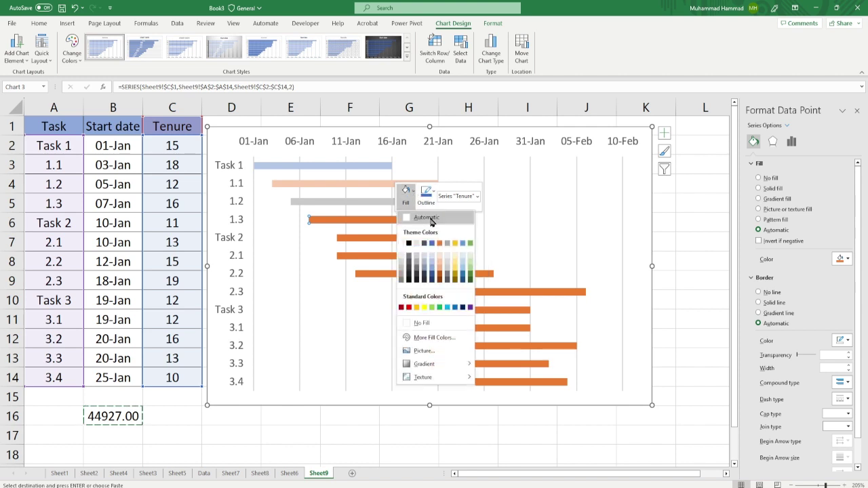
pyautogui.click(455, 263)
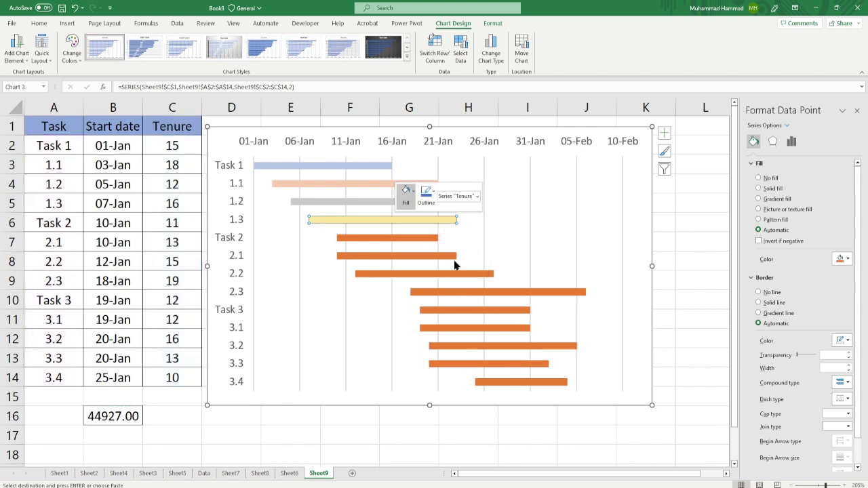
# Give each remaining bar from Task 2 through 3.4 its own fill colour, with light green for Task 2 and blue for 2.1.
pyautogui.rightClick(396, 245)
pyautogui.rightClick(393, 237)
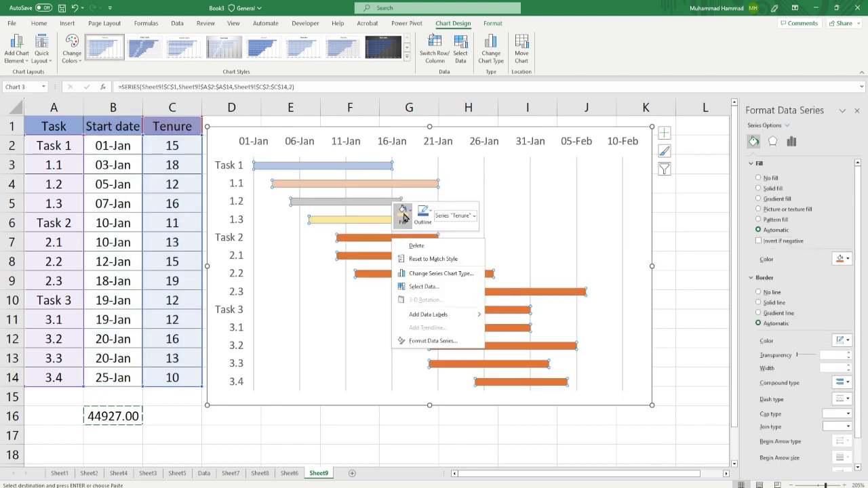
pyautogui.click(403, 215)
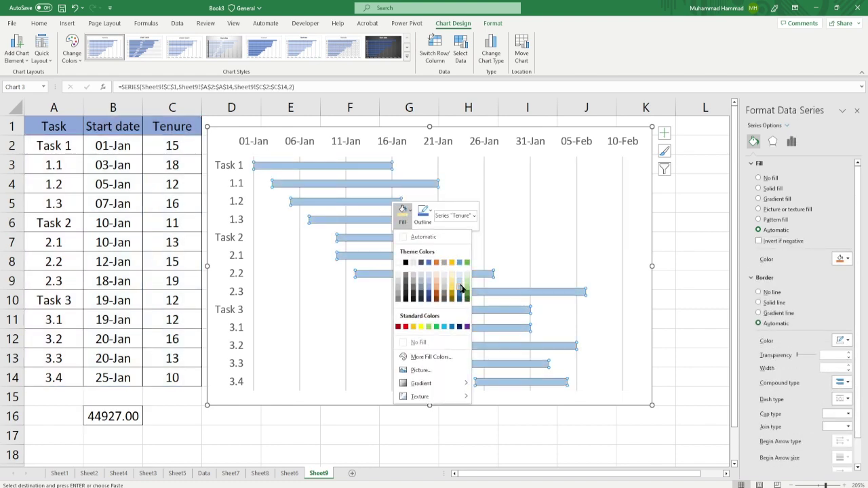
pyautogui.click(611, 373)
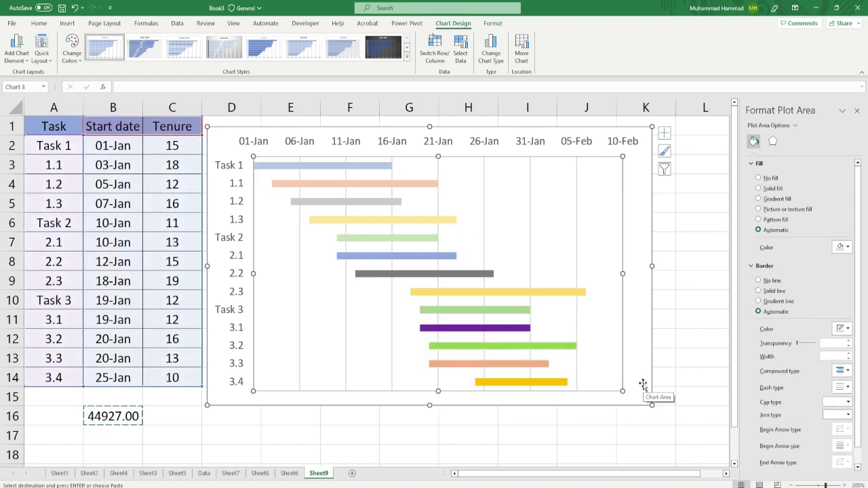